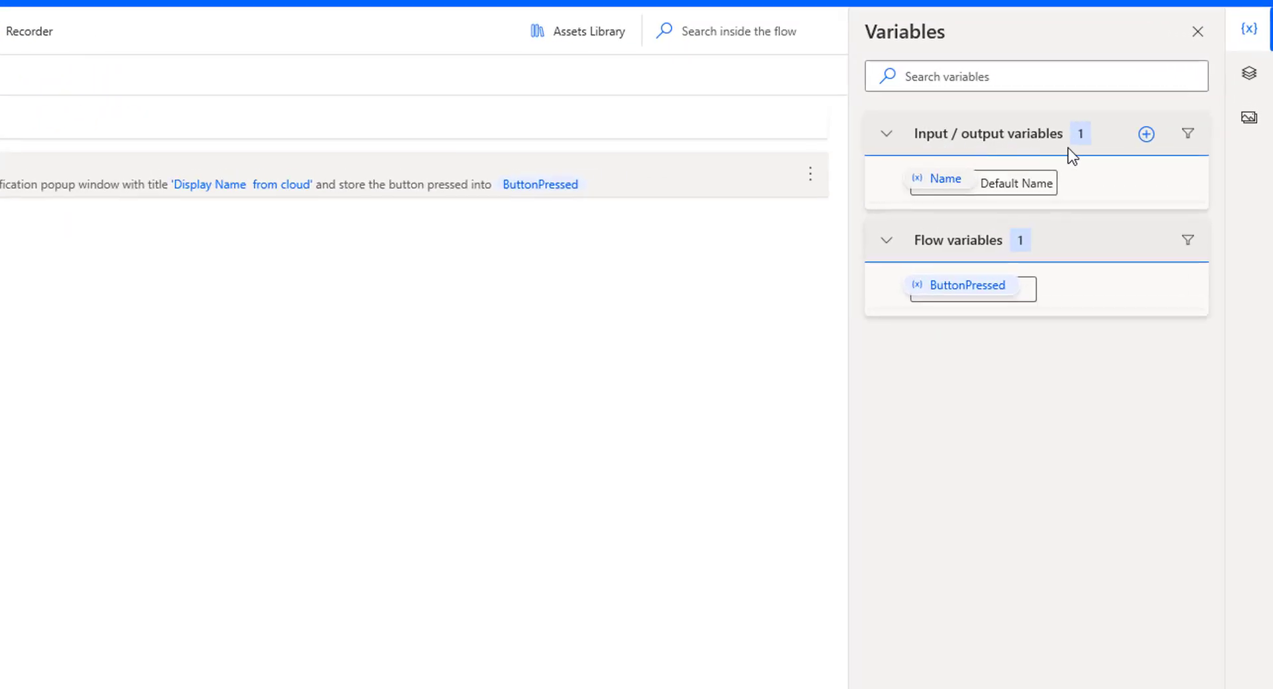
Start a new output variable named EmployeeID with the Number data type
{"action": "left_click", "coordinate": [1146, 135]}
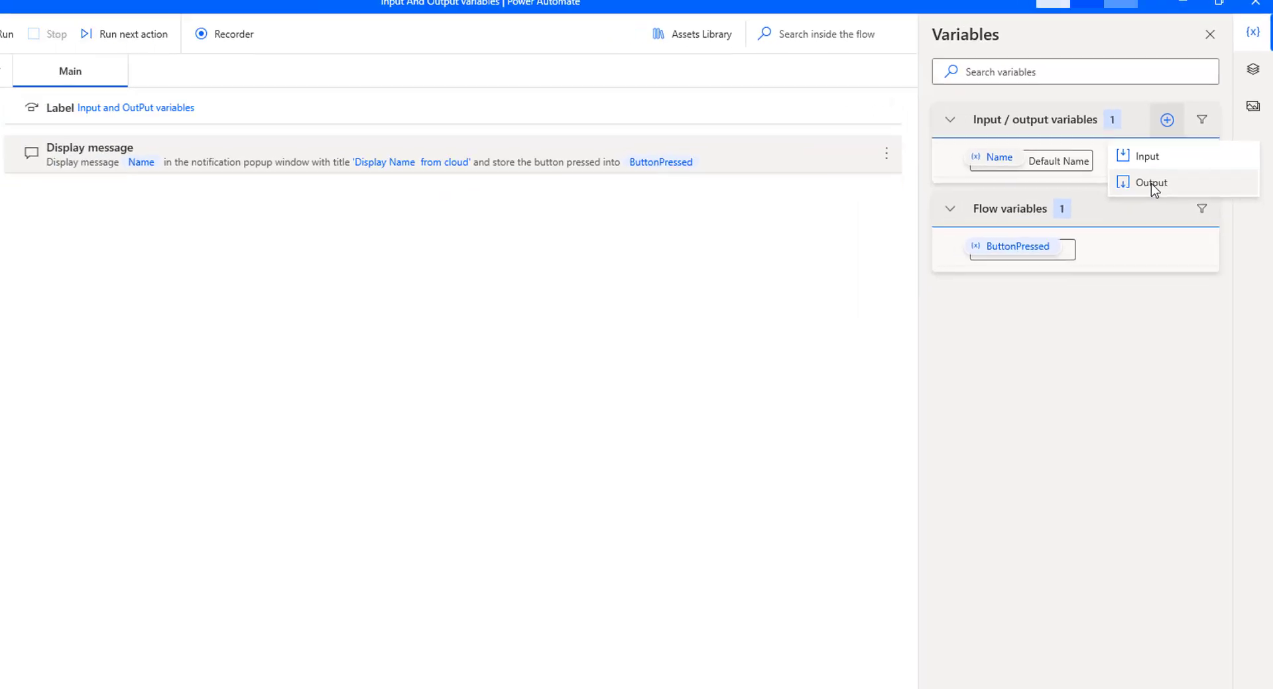
{"action": "left_click", "coordinate": [1127, 209]}
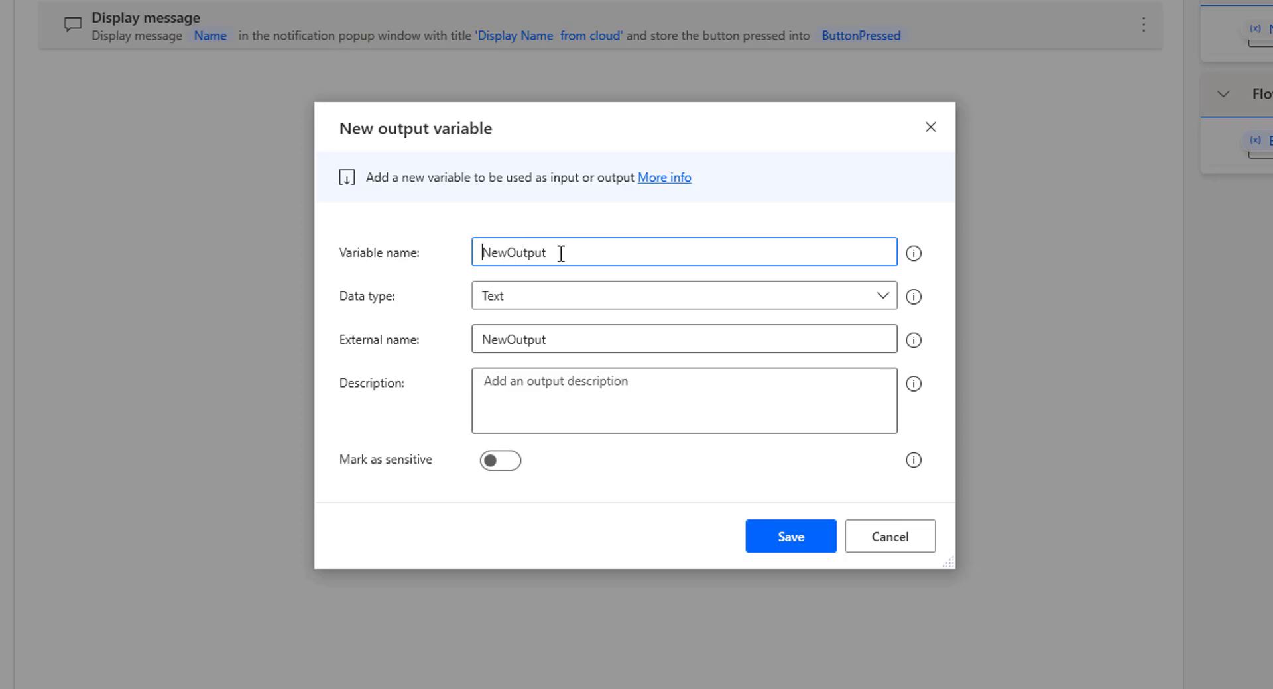
{"action": "key", "text": "ctrl+a"}
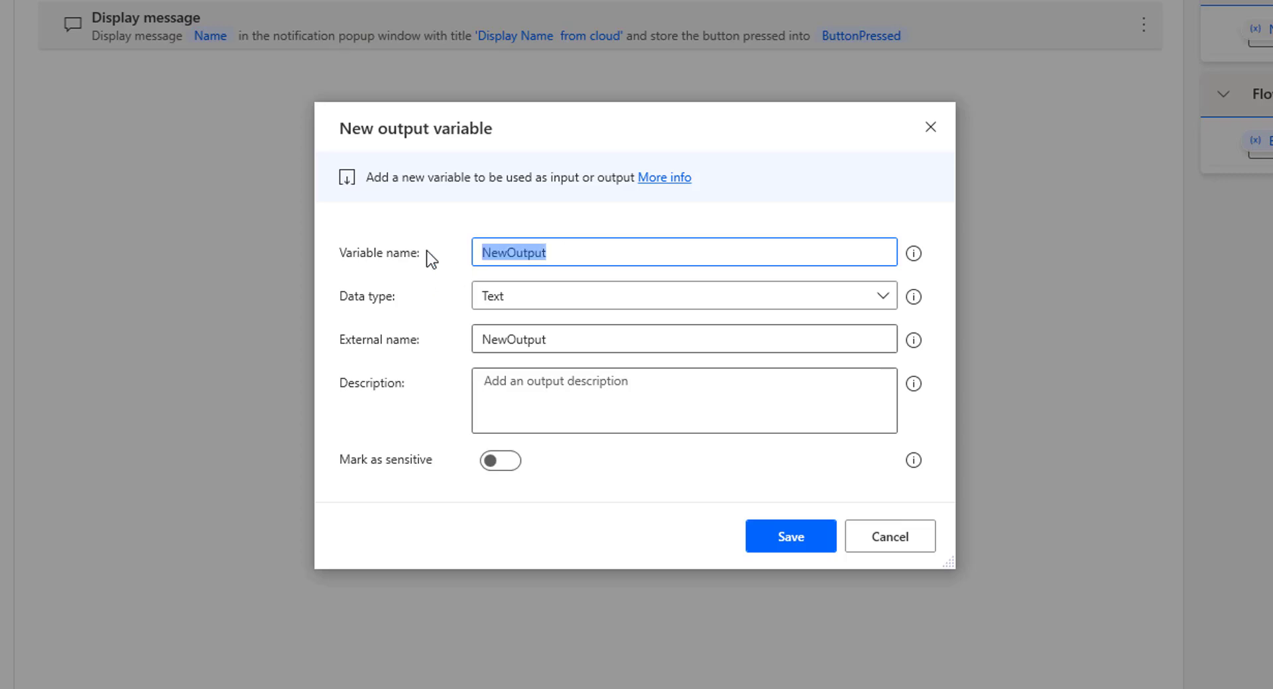
{"action": "type", "text": "Empl"}
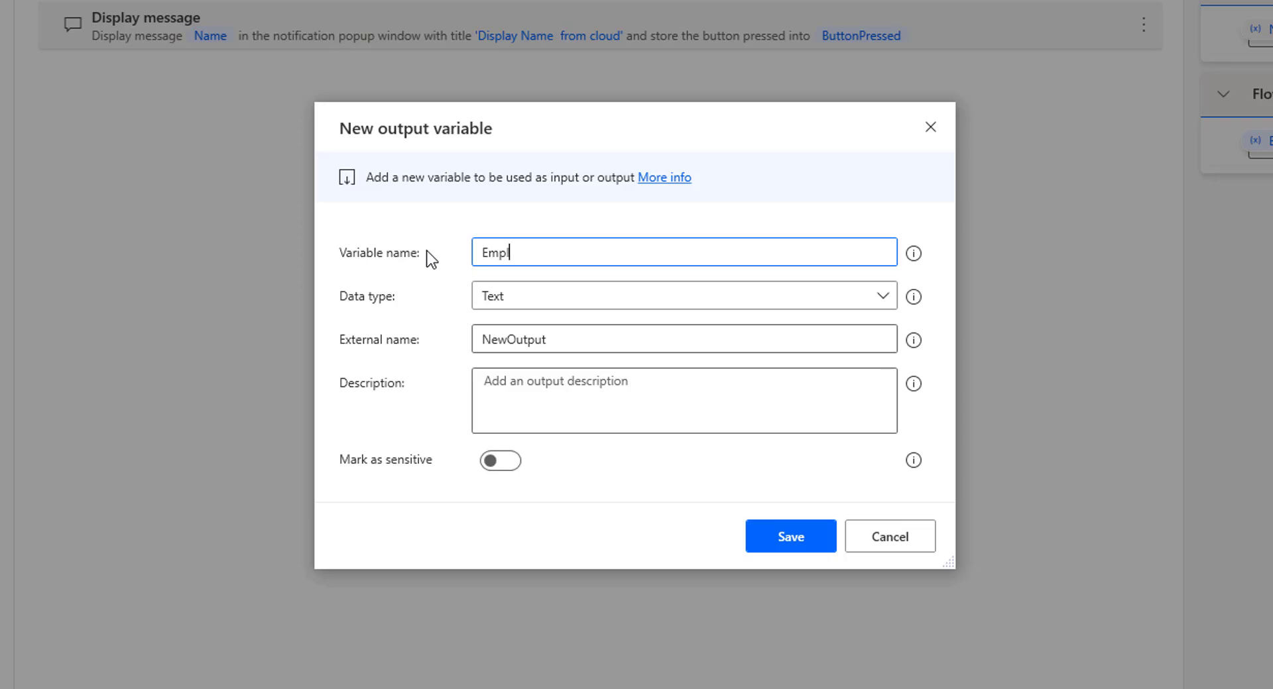
{"action": "type", "text": "oyeeID"}
{"action": "left_click", "coordinate": [517, 303]}
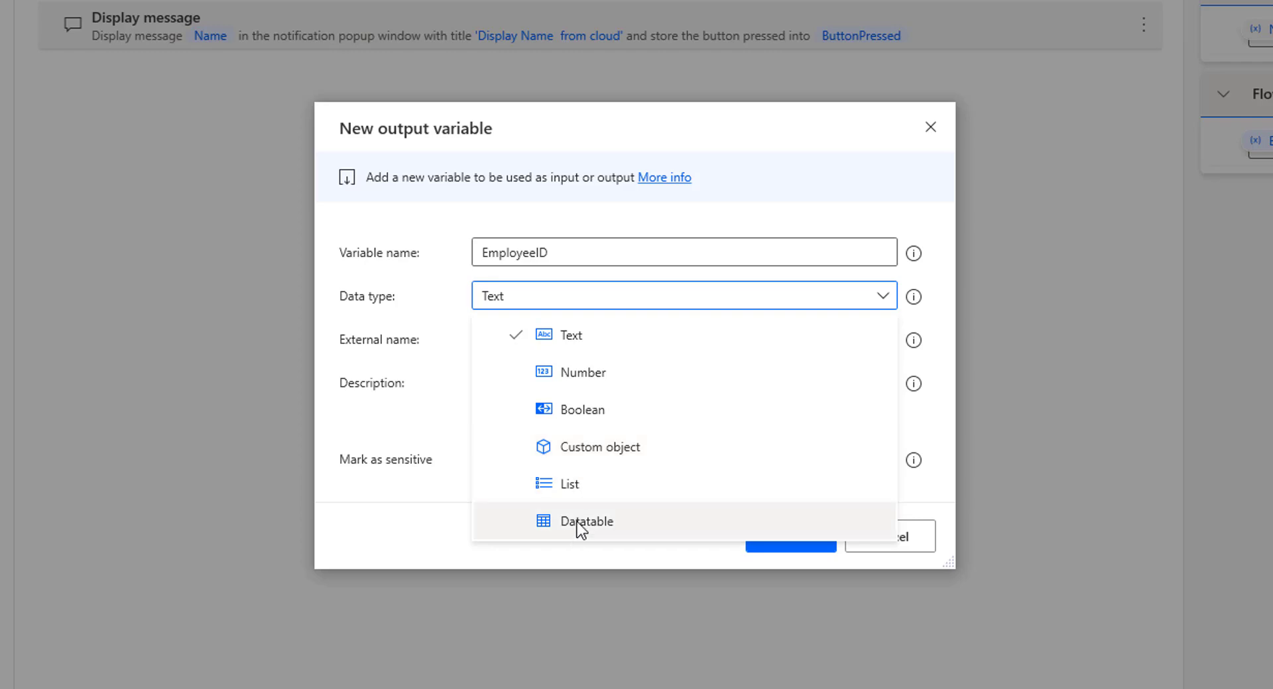
{"action": "left_click", "coordinate": [584, 372]}
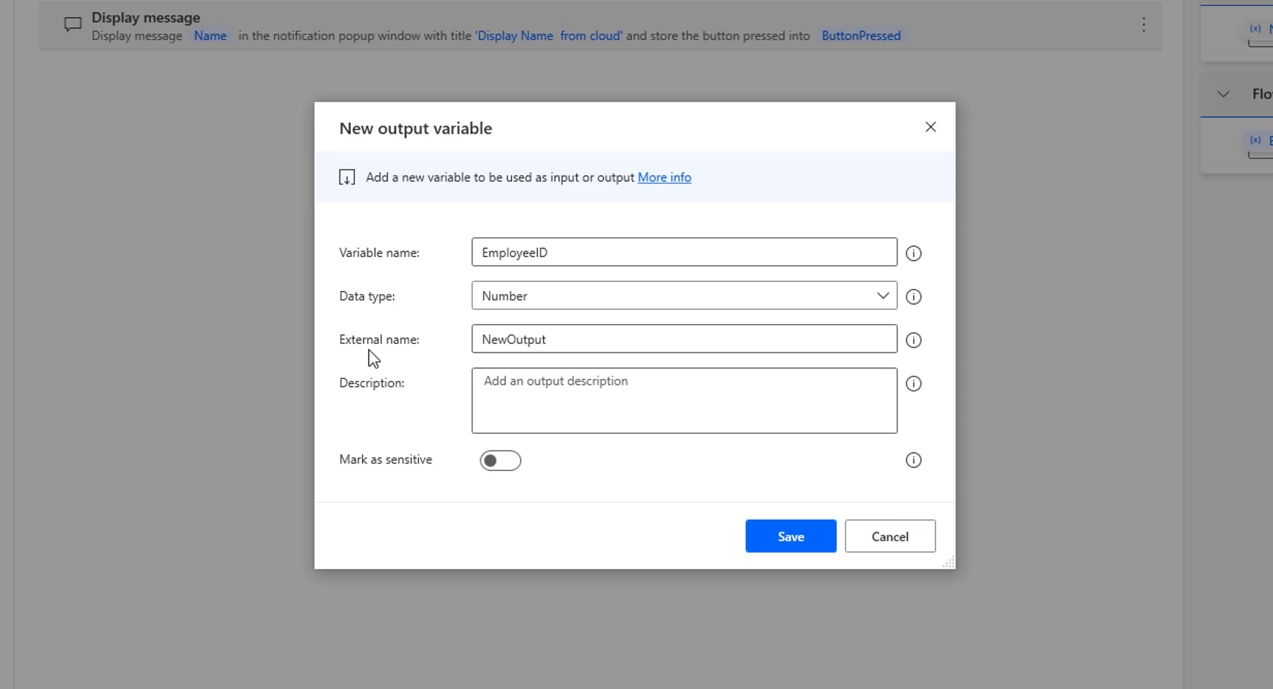
Give the output variable the external name Desktop_Empid and description "As return , we will get Employee ID", and save it
{"action": "left_click", "coordinate": [530, 346]}
{"action": "double_click", "coordinate": [530, 346]}
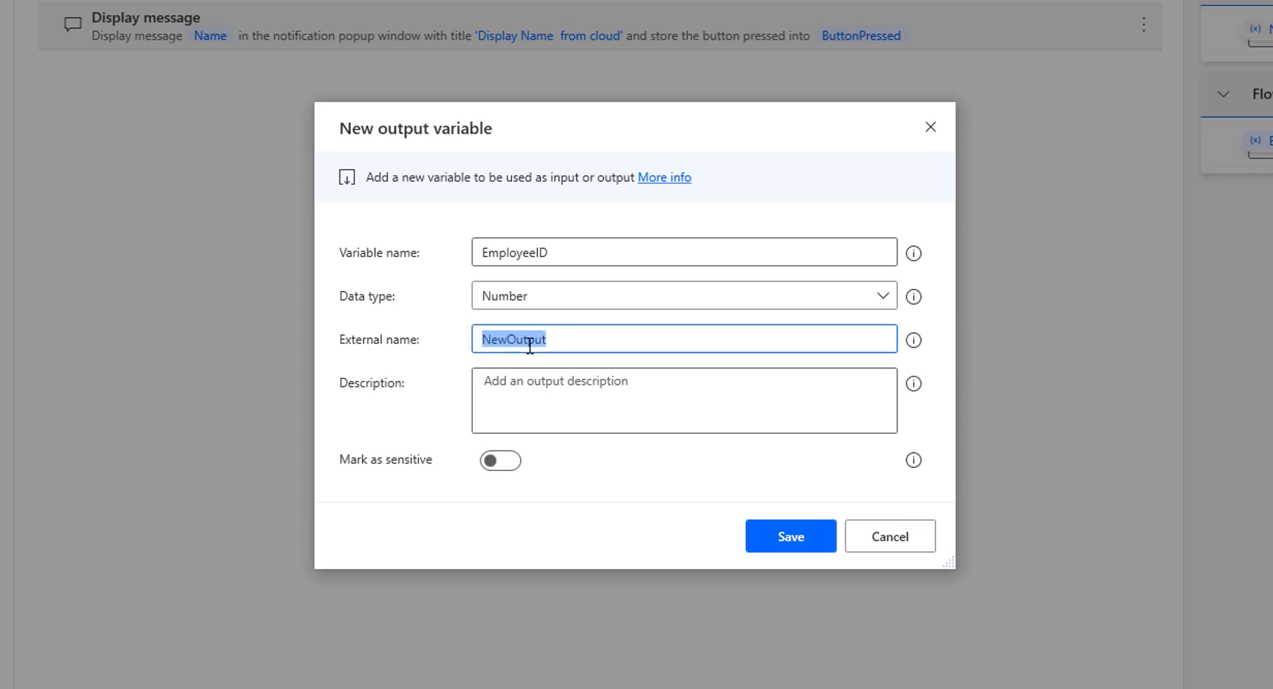
{"action": "type", "text": "Desktop_Empid"}
{"action": "left_click", "coordinate": [550, 388]}
{"action": "type", "text": "As return , we will get Employee ID"}
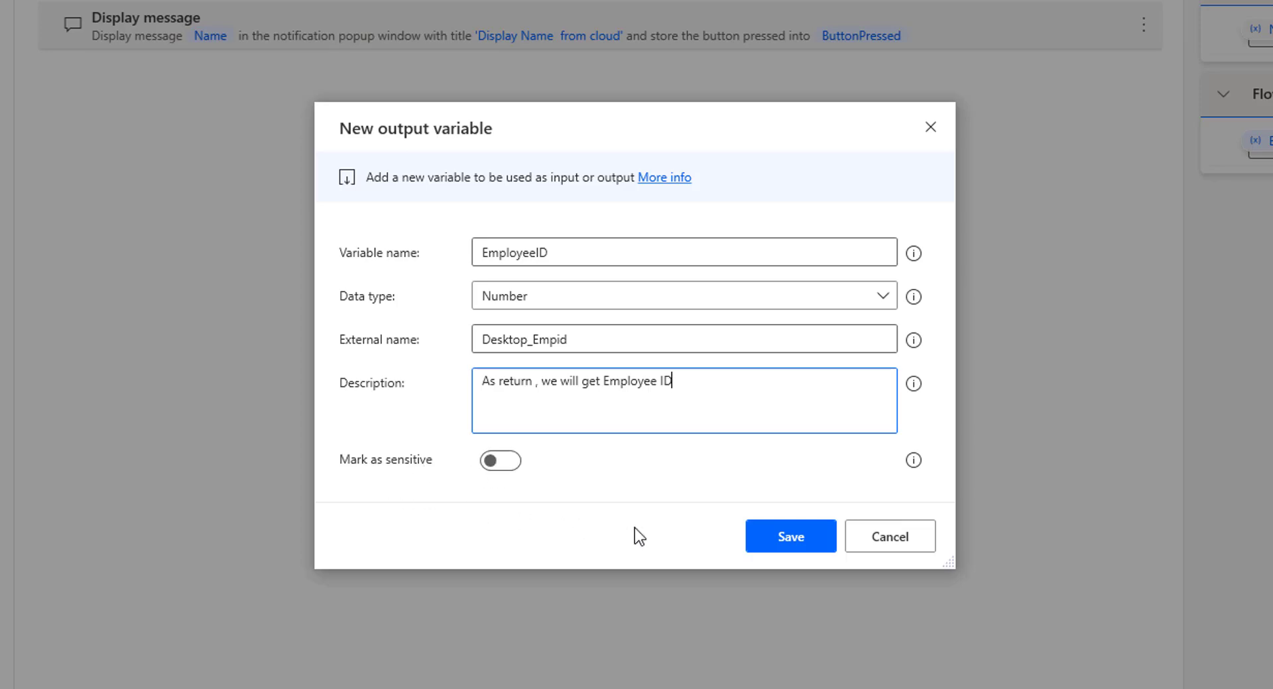
{"action": "left_click", "coordinate": [771, 534]}
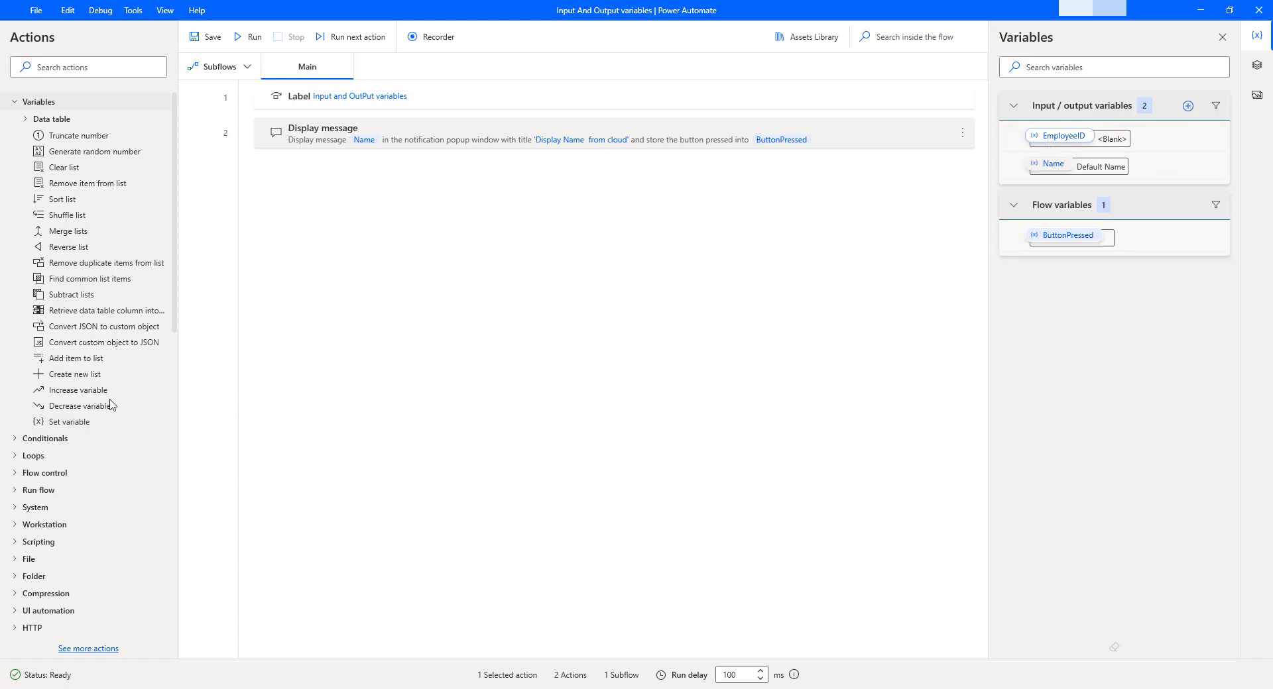
Add a Set variable action that assigns a sample employee ID number to the EmployeeID variable
{"action": "double_click", "coordinate": [82, 422]}
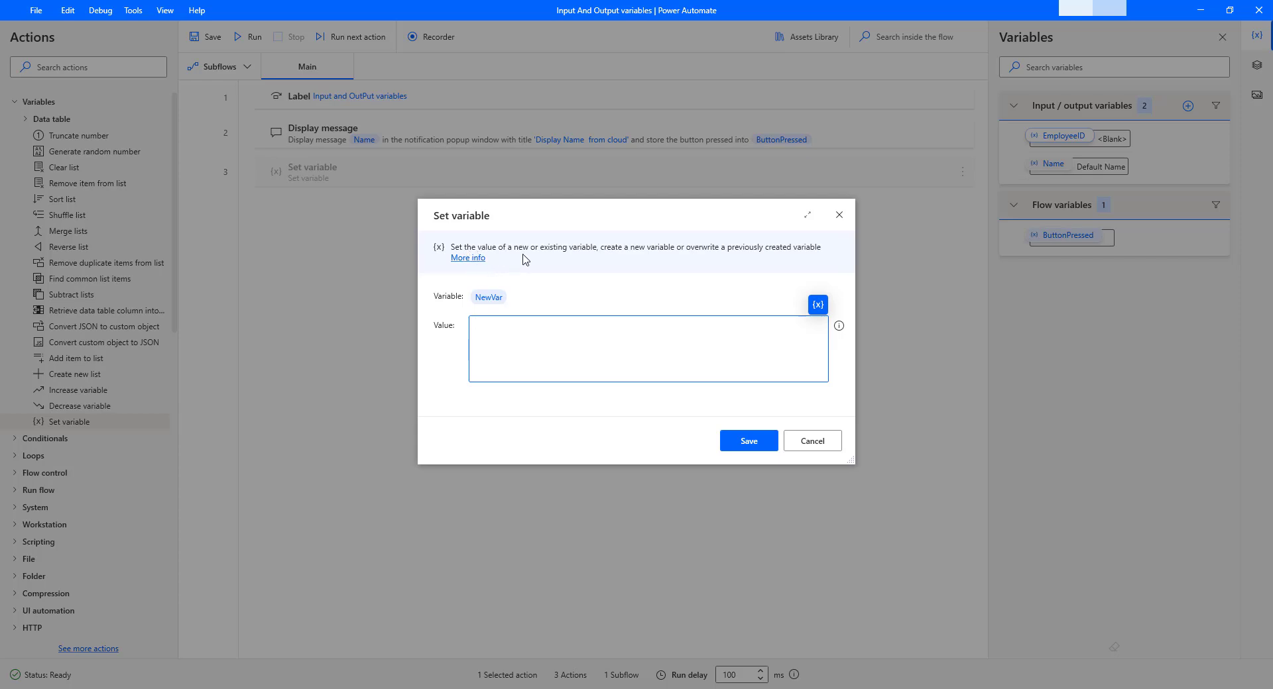
{"action": "left_click", "coordinate": [491, 300]}
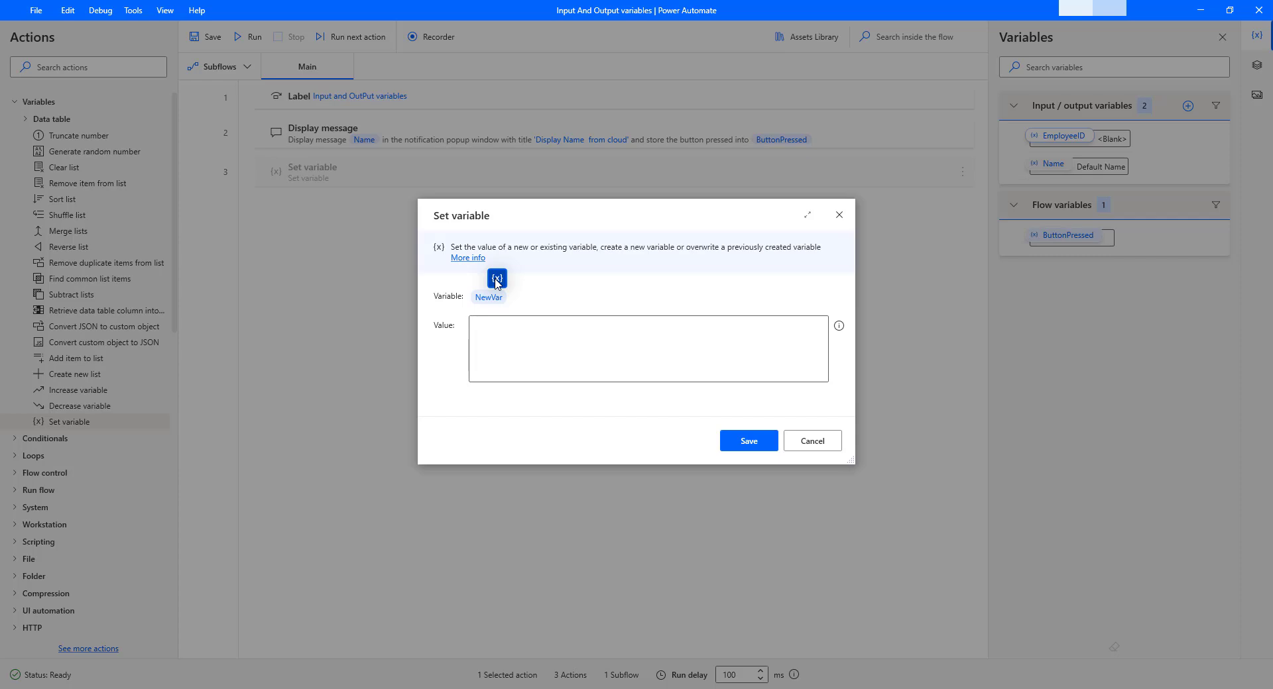
{"action": "left_click", "coordinate": [497, 279]}
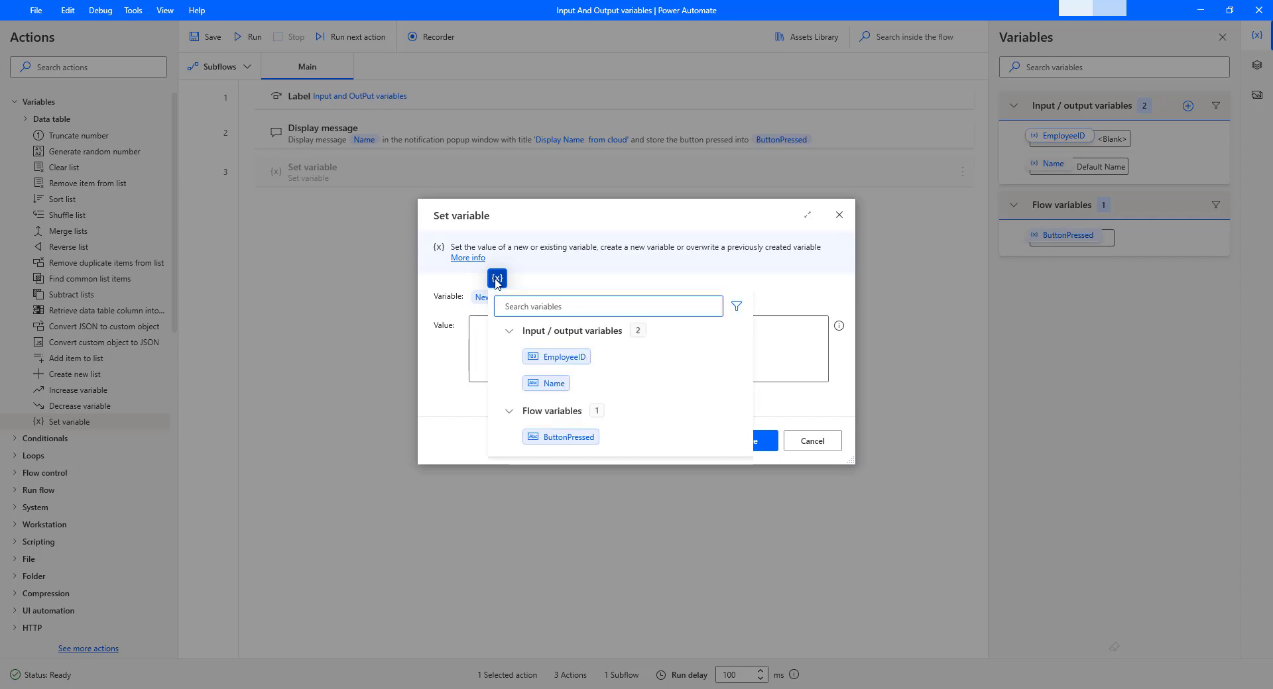
{"action": "left_click", "coordinate": [559, 358]}
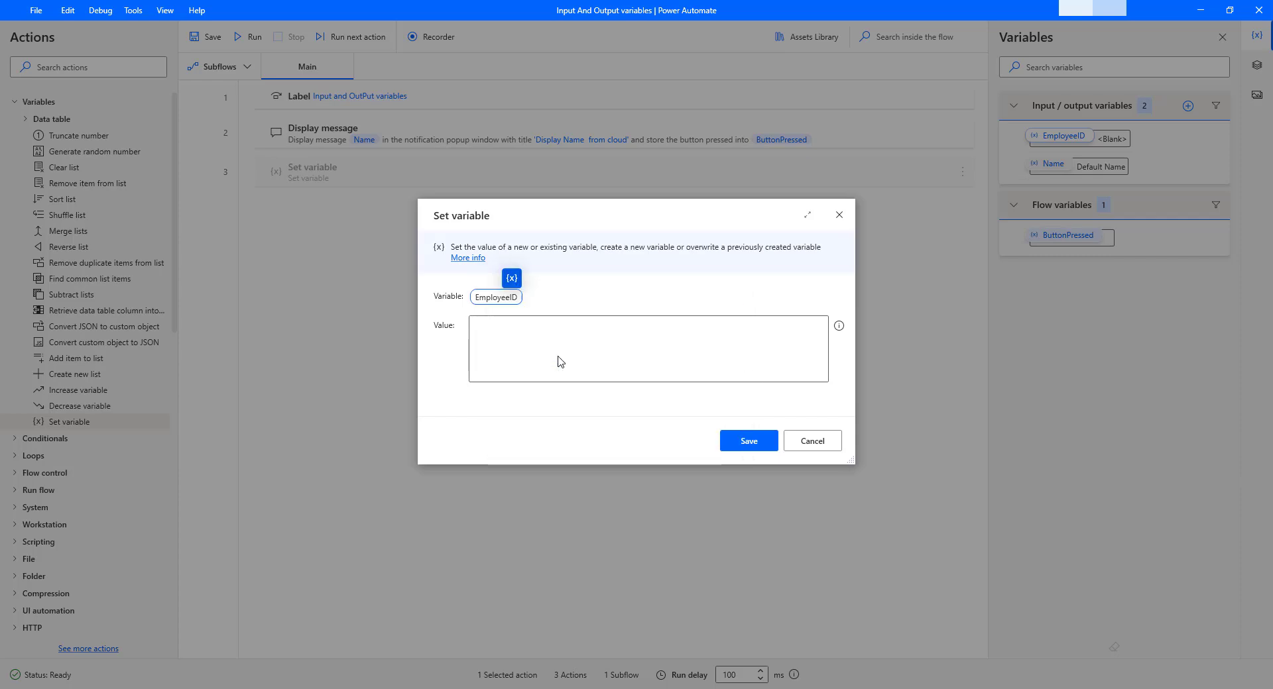
{"action": "left_click", "coordinate": [505, 327]}
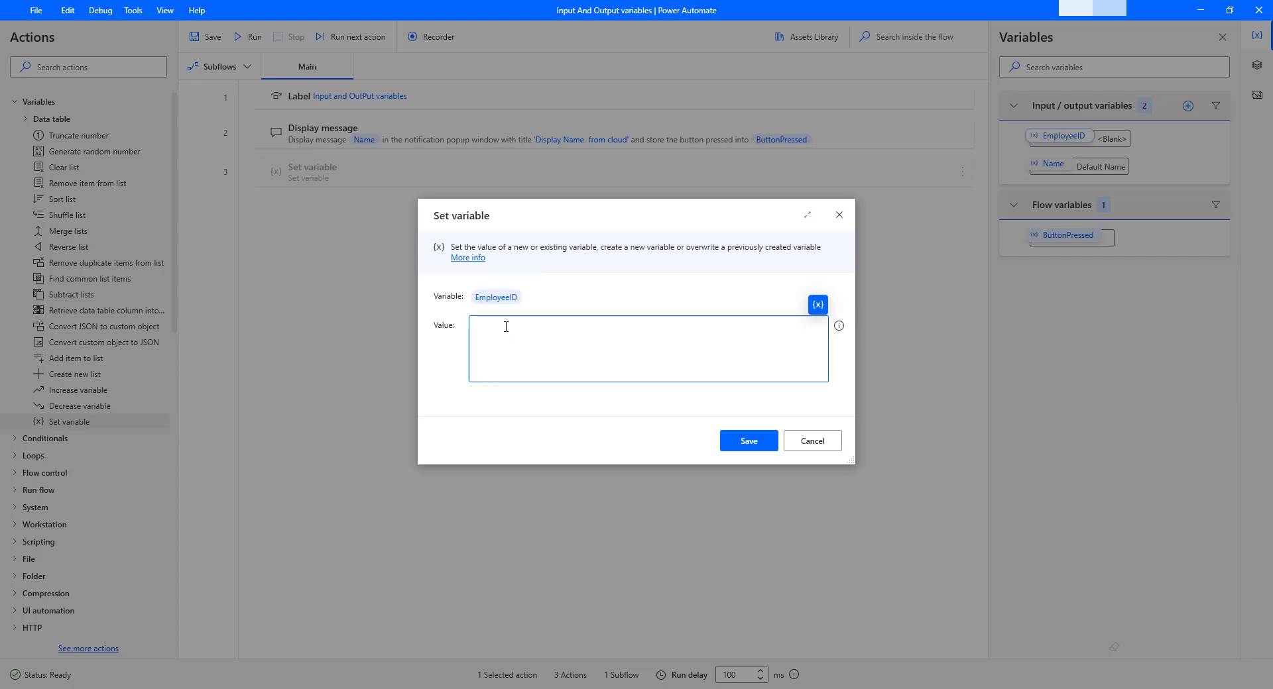
{"action": "type", "text": "10001"}
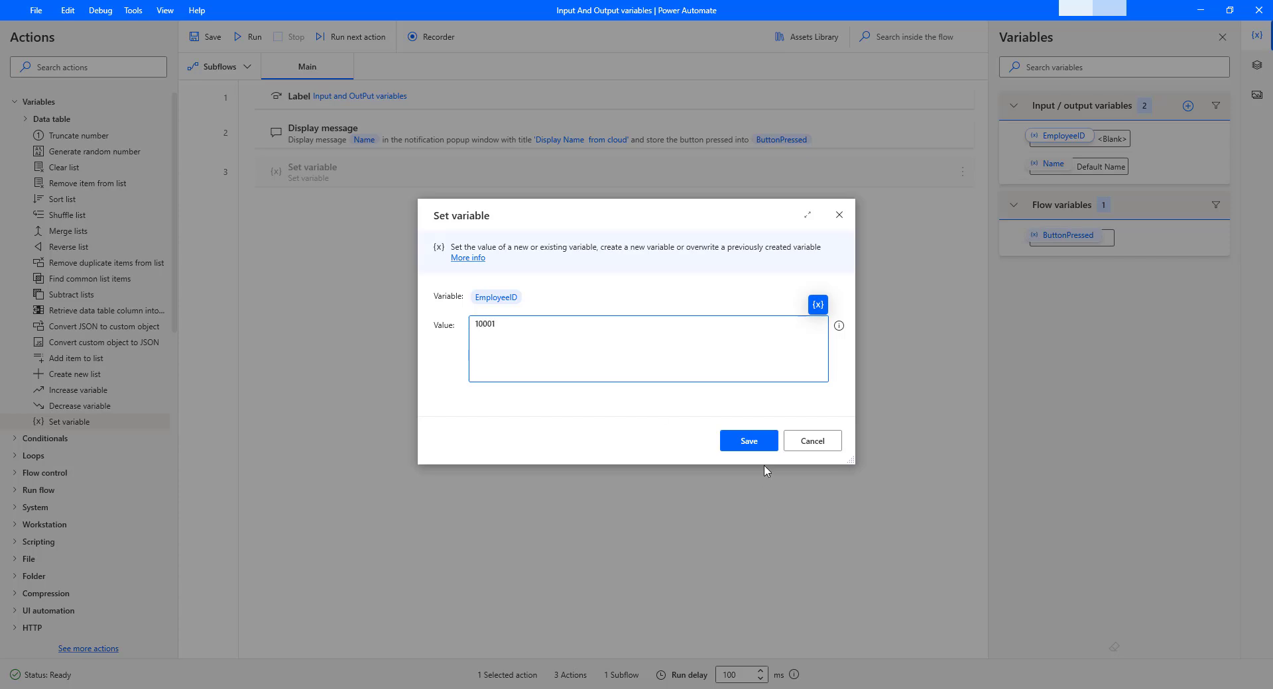
{"action": "left_click", "coordinate": [749, 441]}
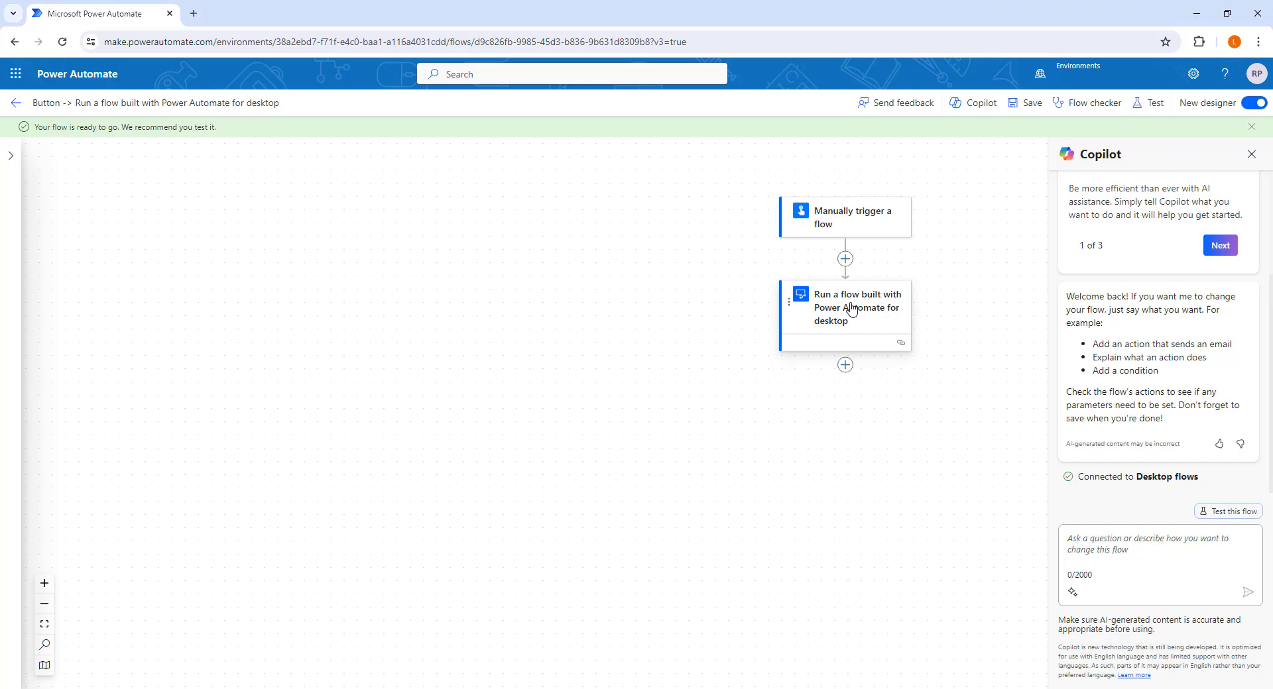
In the Power Automate cloud flow in the browser, add a Compose action after the action that runs the desktop flow
{"action": "left_click", "coordinate": [852, 310]}
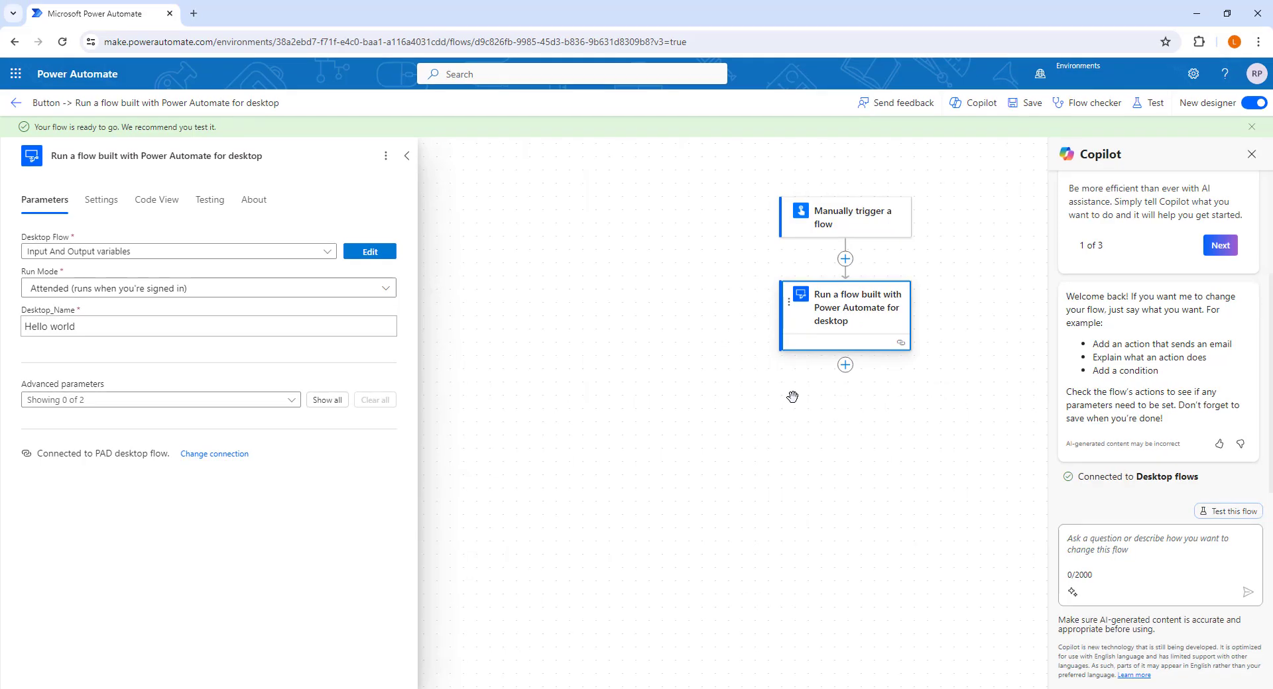
{"action": "left_click", "coordinate": [844, 365]}
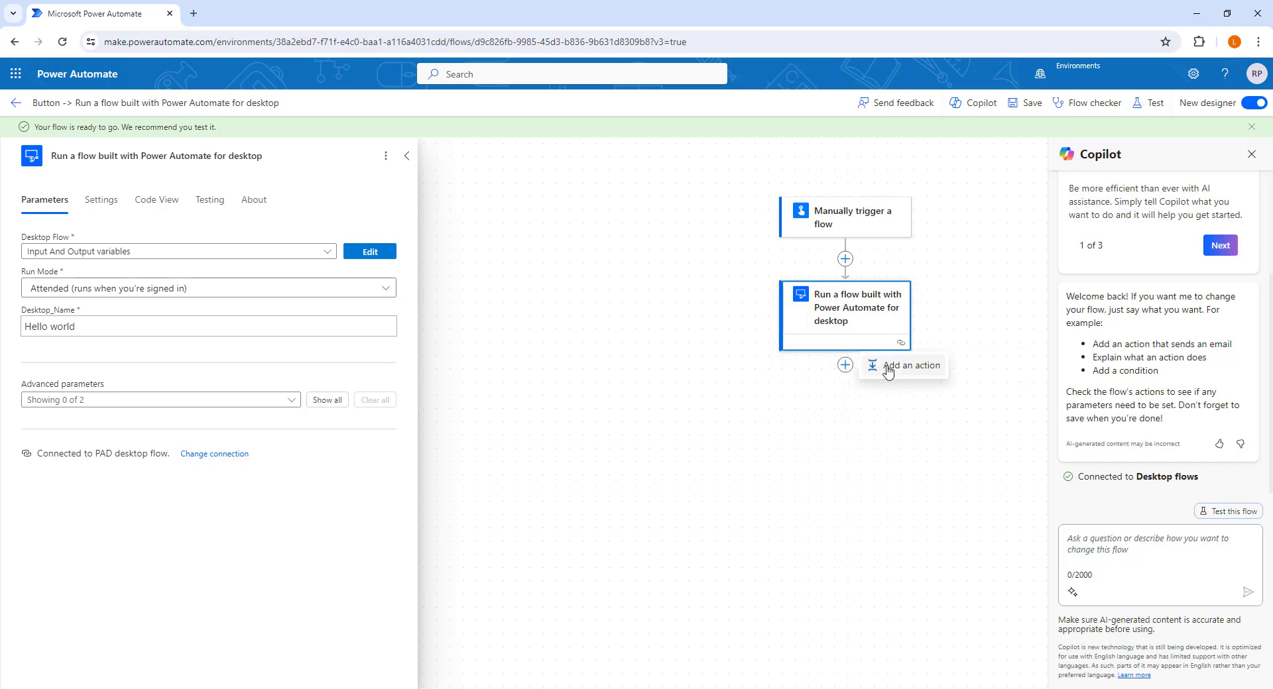
{"action": "left_click", "coordinate": [887, 370]}
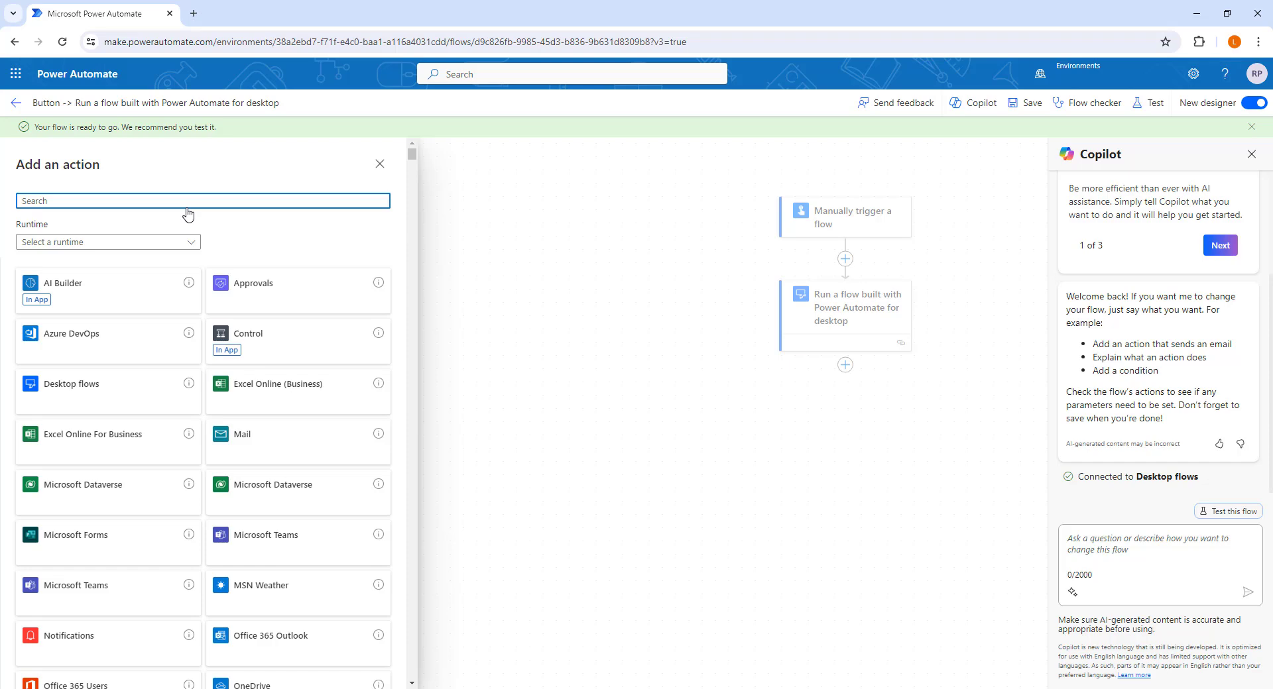
{"action": "type", "text": "compose"}
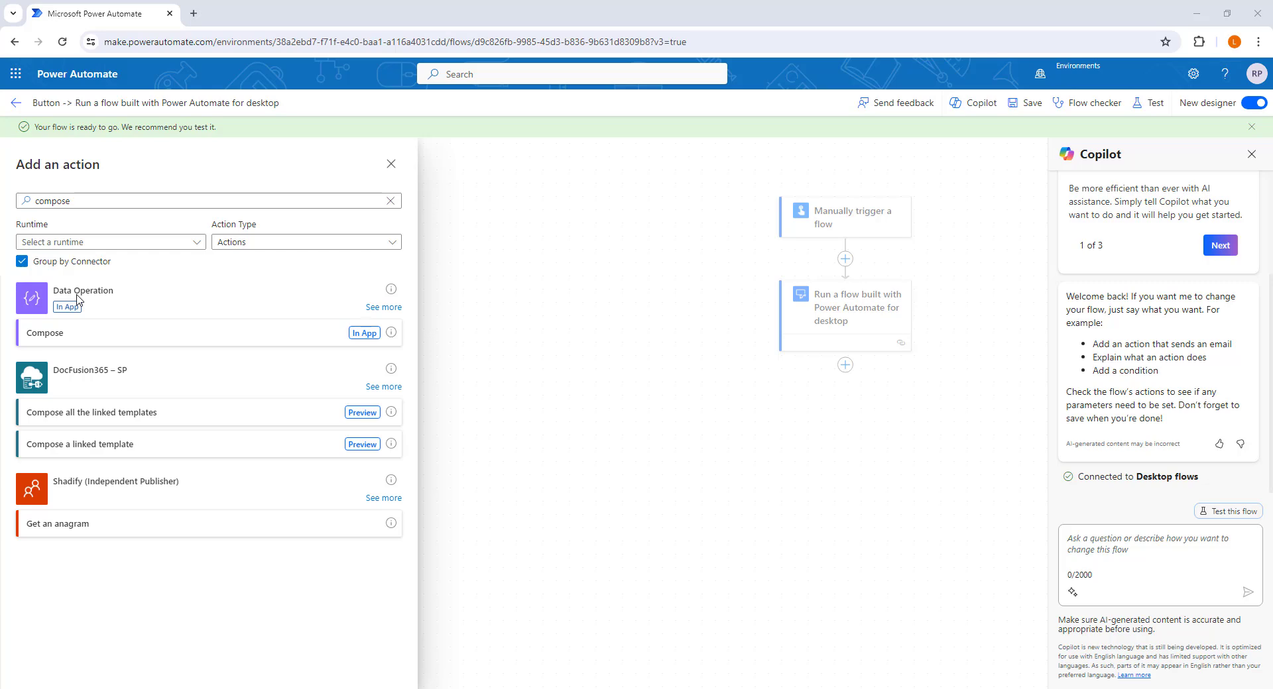
{"action": "left_click", "coordinate": [56, 341]}
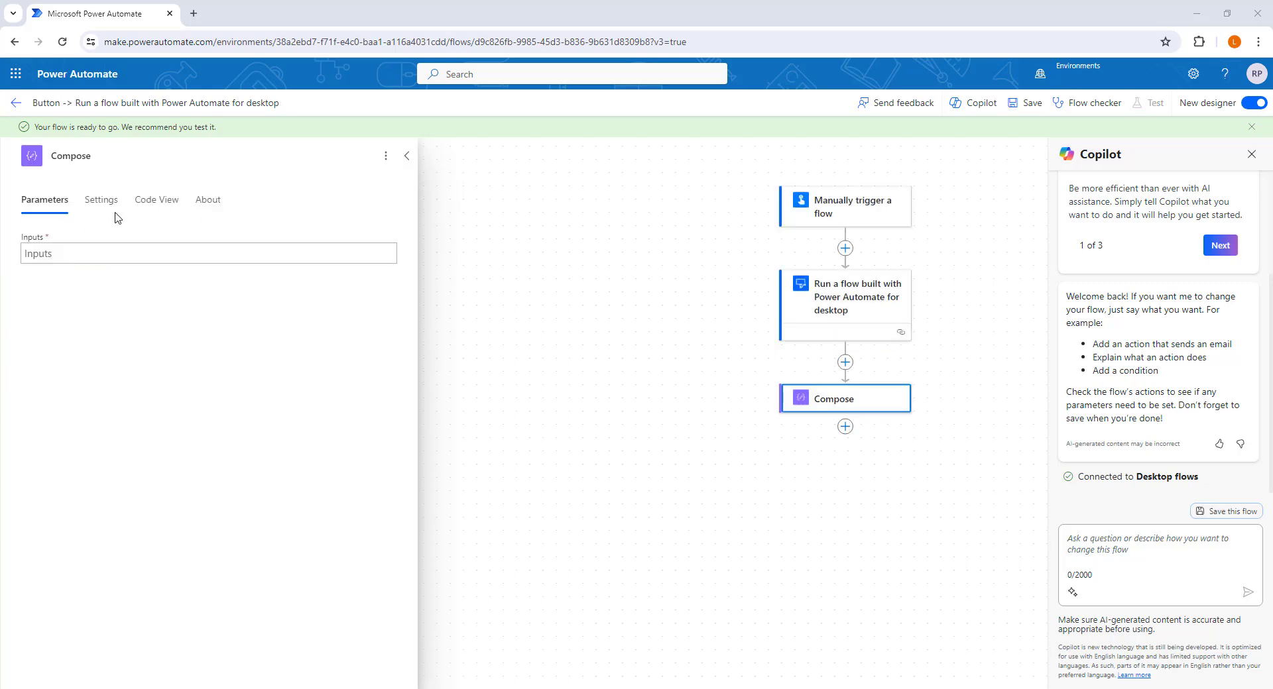
Set the Compose input to the Desktop_Empid dynamic content returned by the desktop flow
{"action": "left_click", "coordinate": [77, 260]}
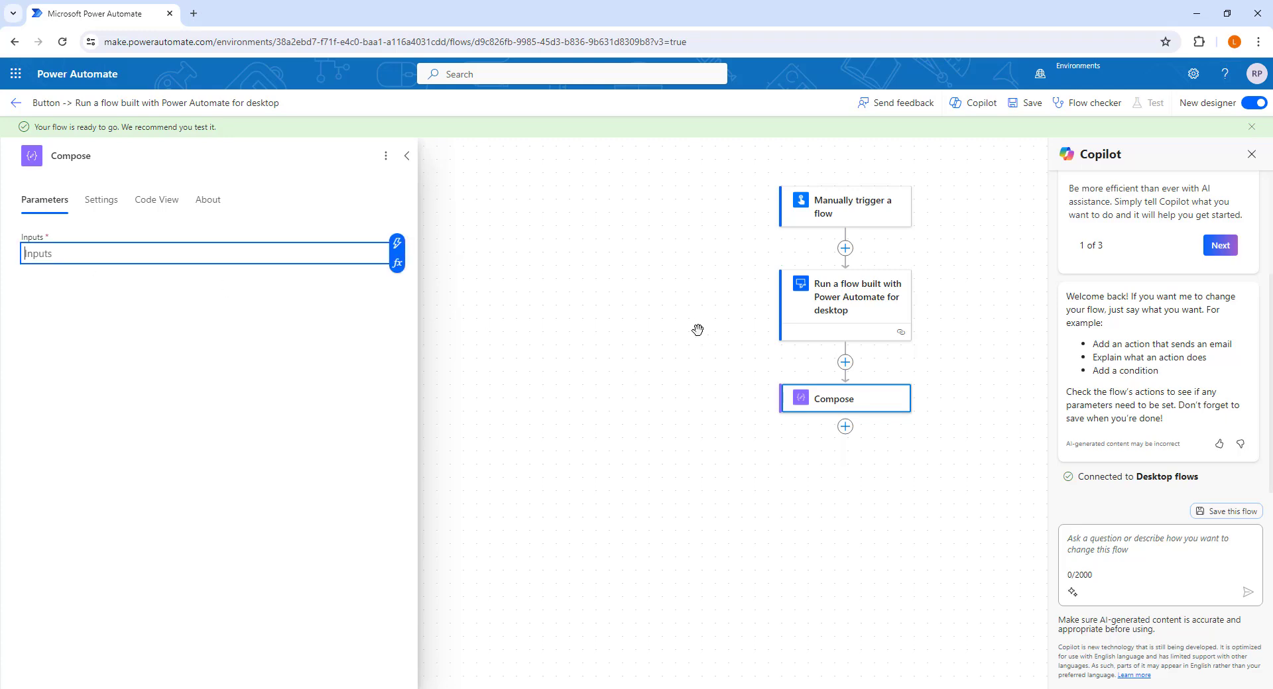
{"action": "left_click", "coordinate": [397, 264]}
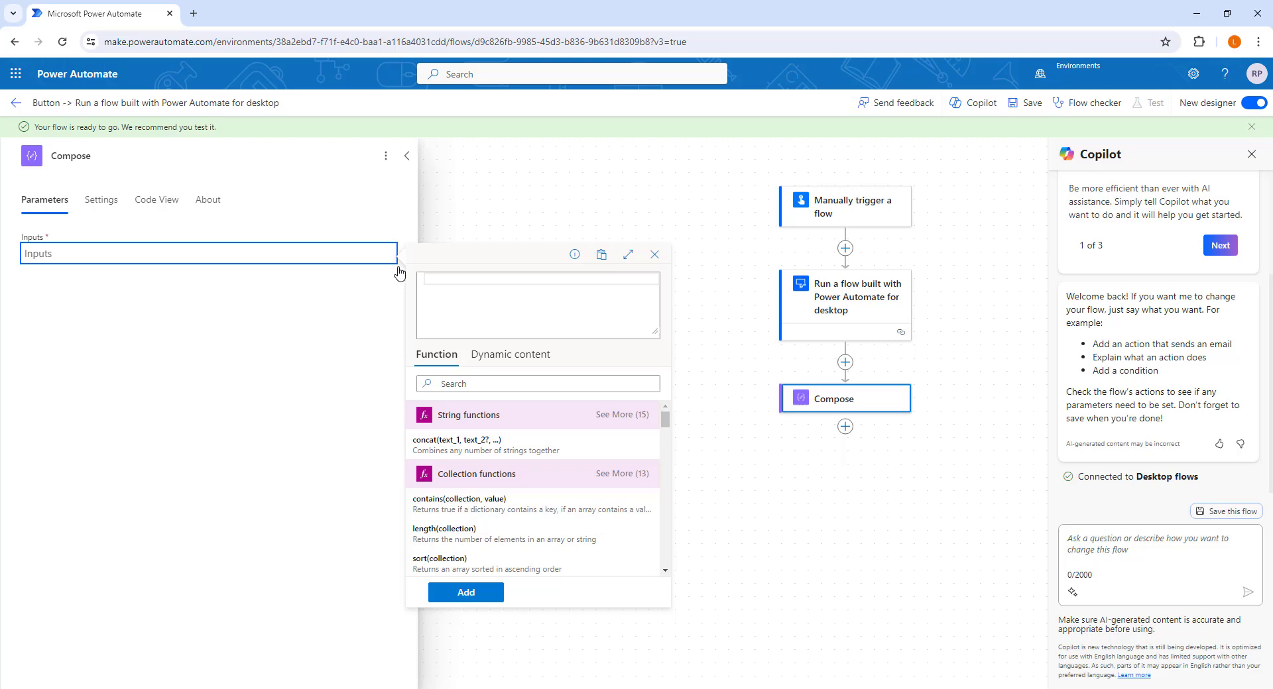
{"action": "left_click", "coordinate": [527, 360]}
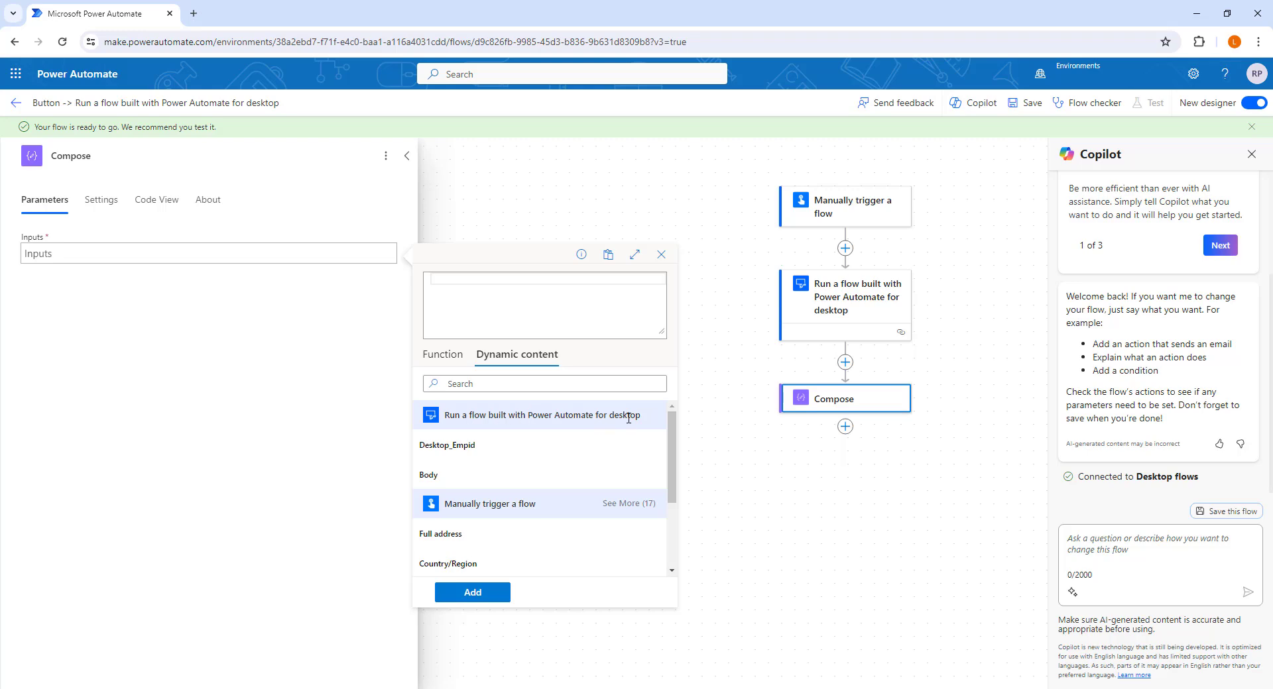
{"action": "left_click", "coordinate": [482, 450]}
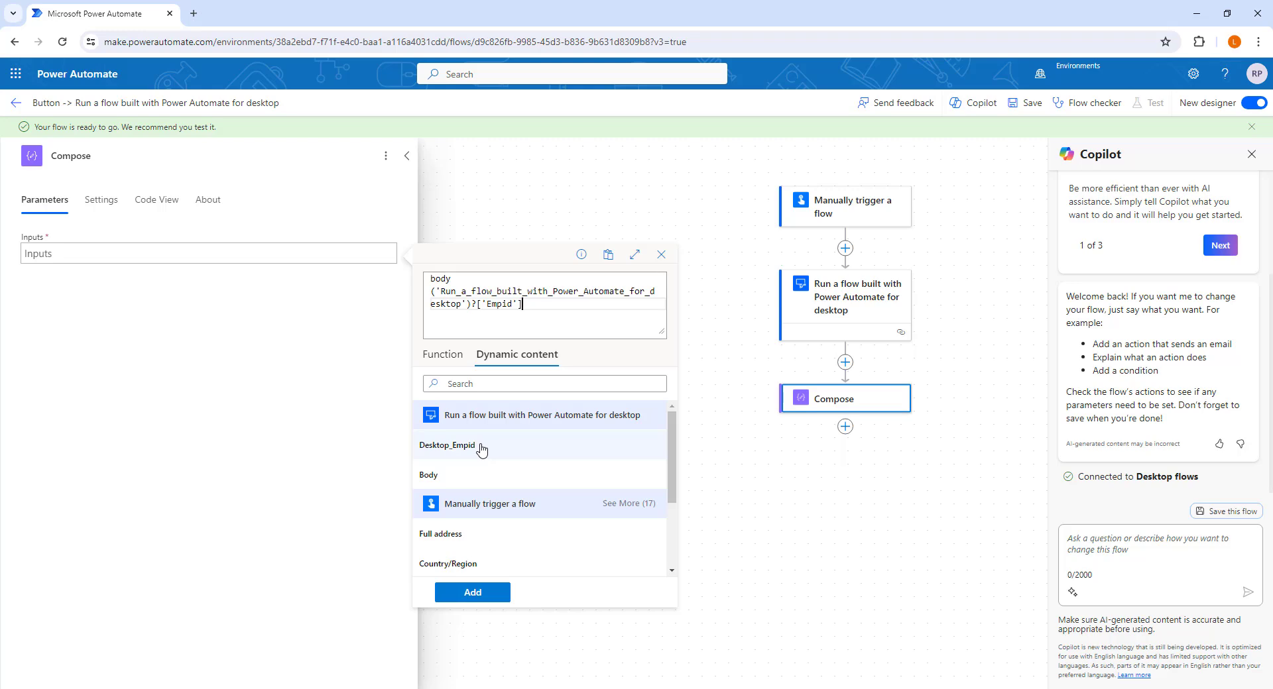
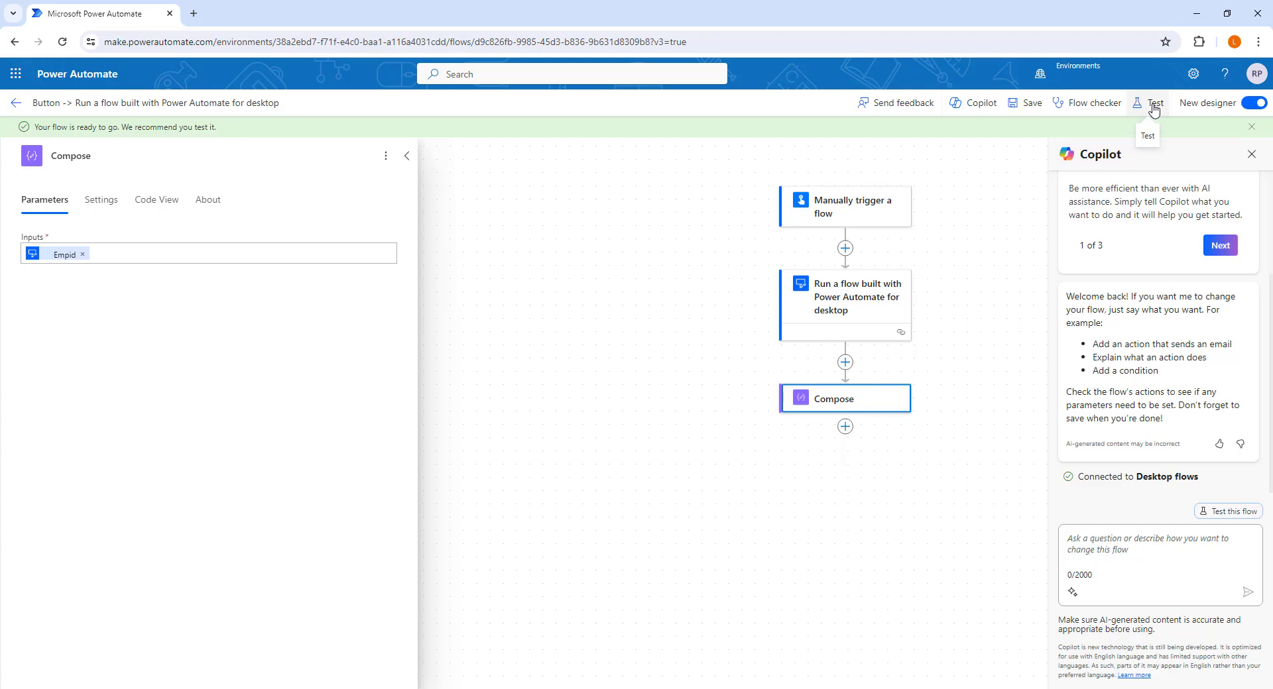
Test the cloud flow automatically with a recently used trigger, choosing the most recent successful run
{"action": "left_click", "coordinate": [1153, 104]}
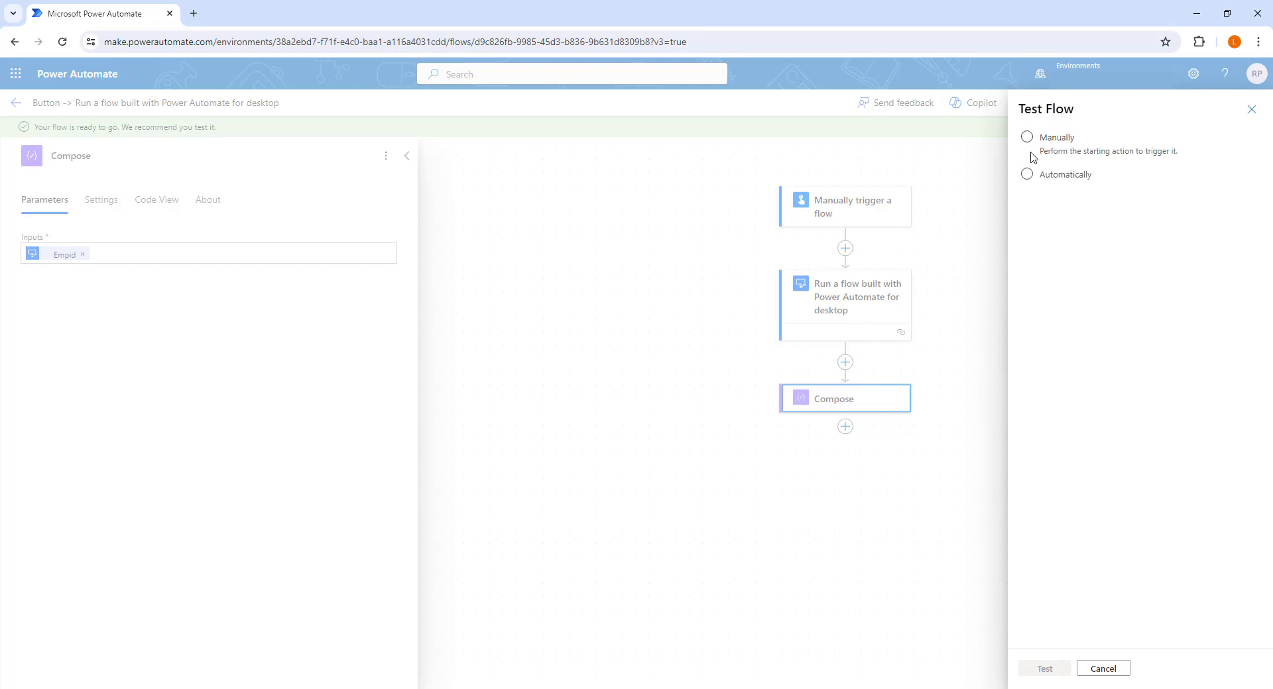
{"action": "left_click", "coordinate": [1027, 175]}
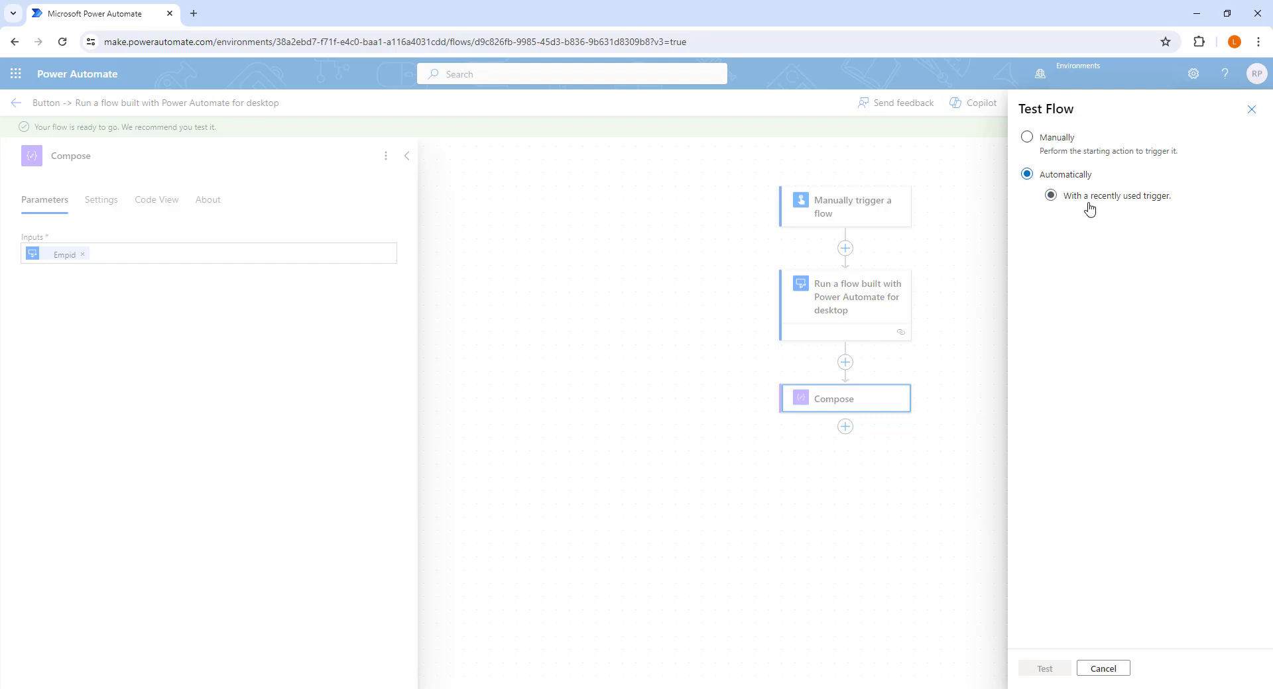
{"action": "left_click", "coordinate": [1051, 195]}
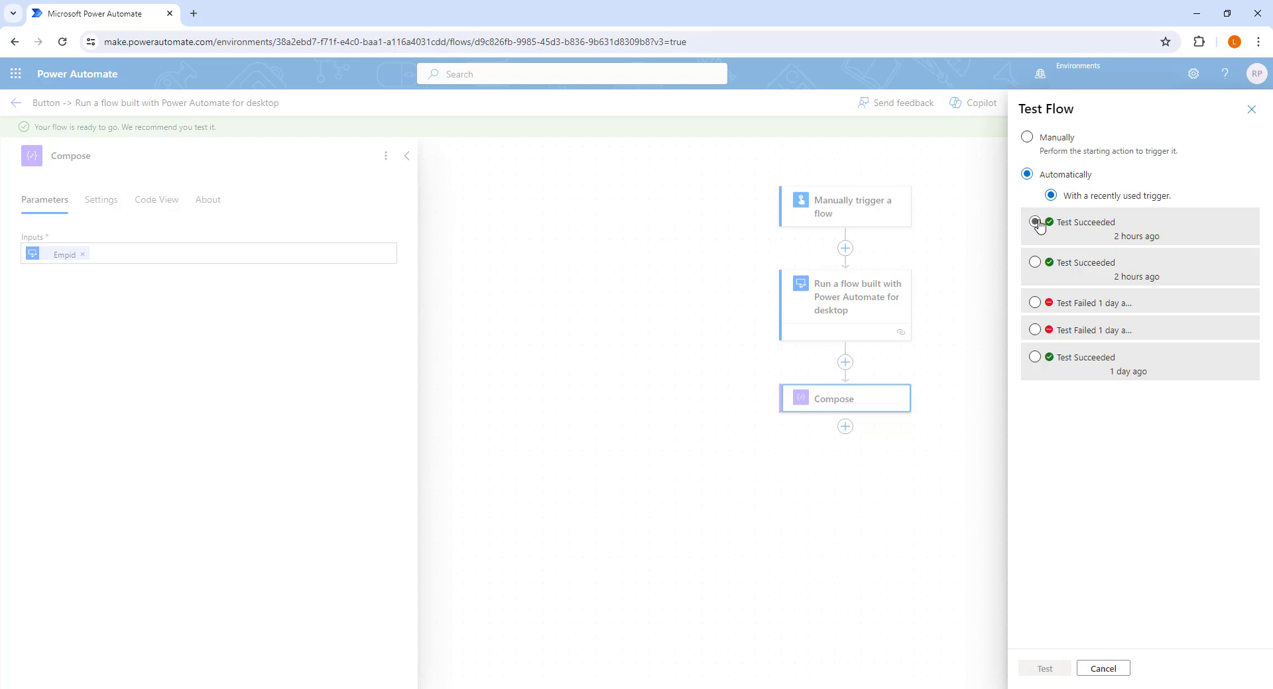
{"action": "left_click", "coordinate": [1037, 222]}
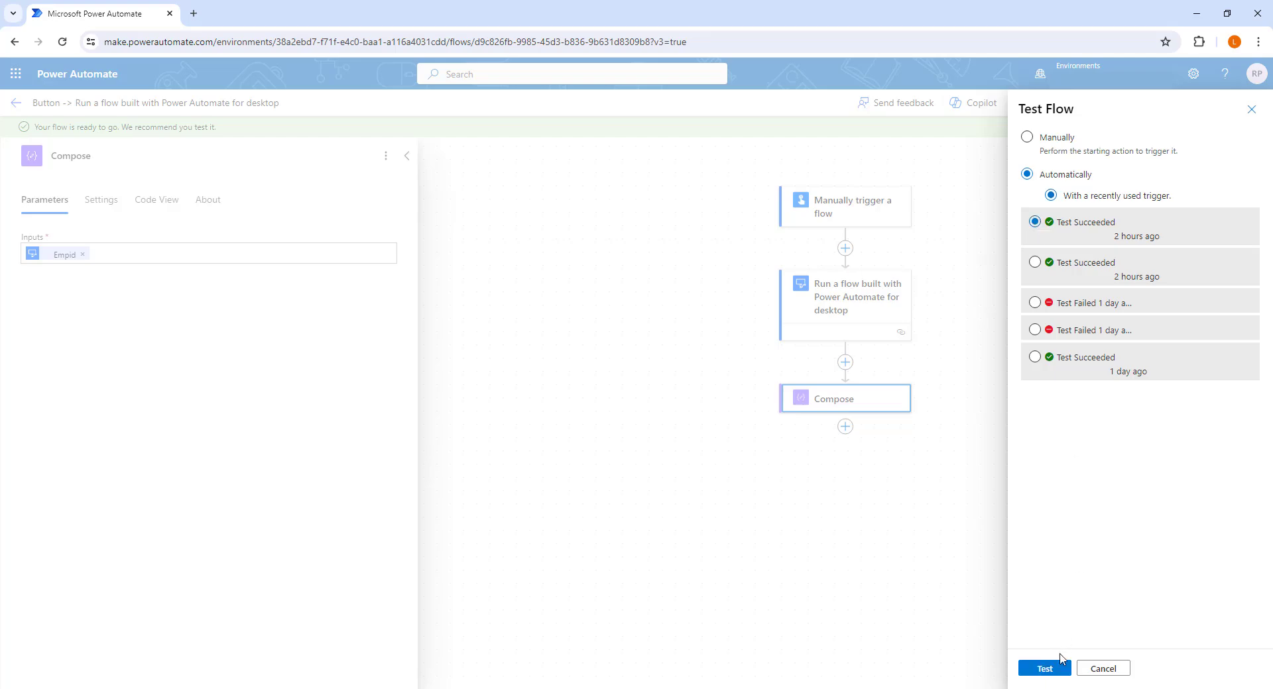
{"action": "left_click", "coordinate": [1058, 675]}
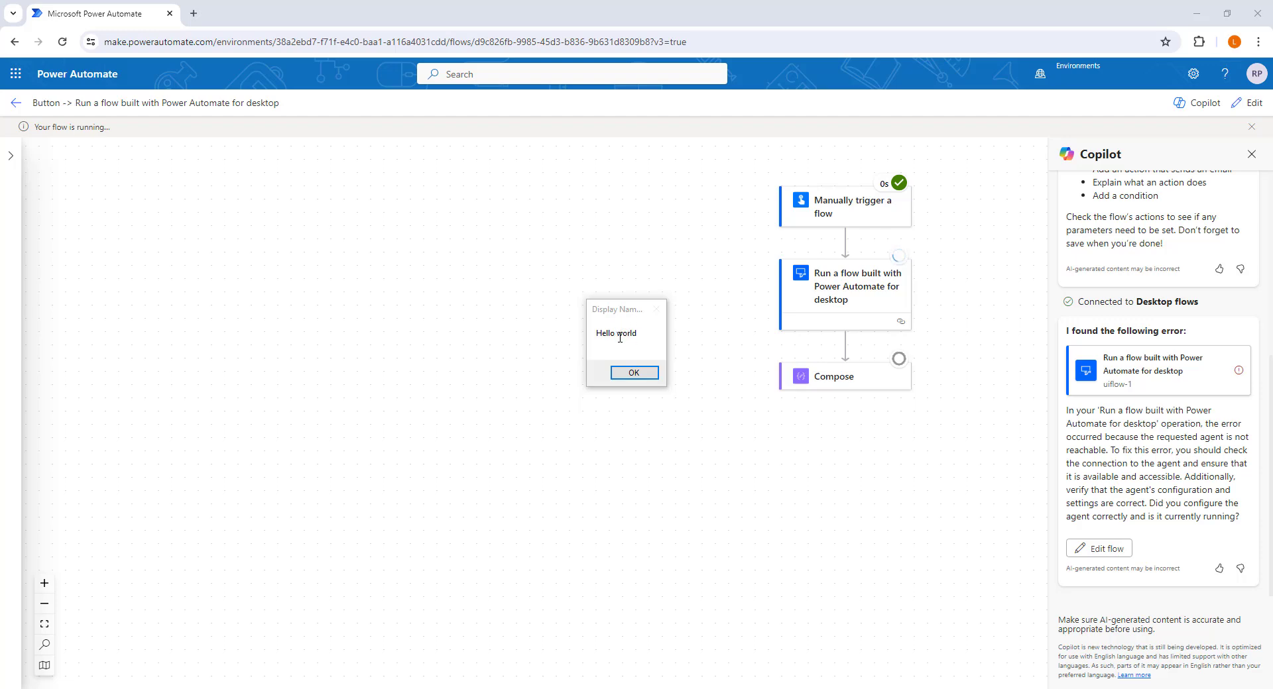
Dismiss the desktop flow's message popup and open the run details of the Compose action
{"action": "left_click", "coordinate": [647, 375]}
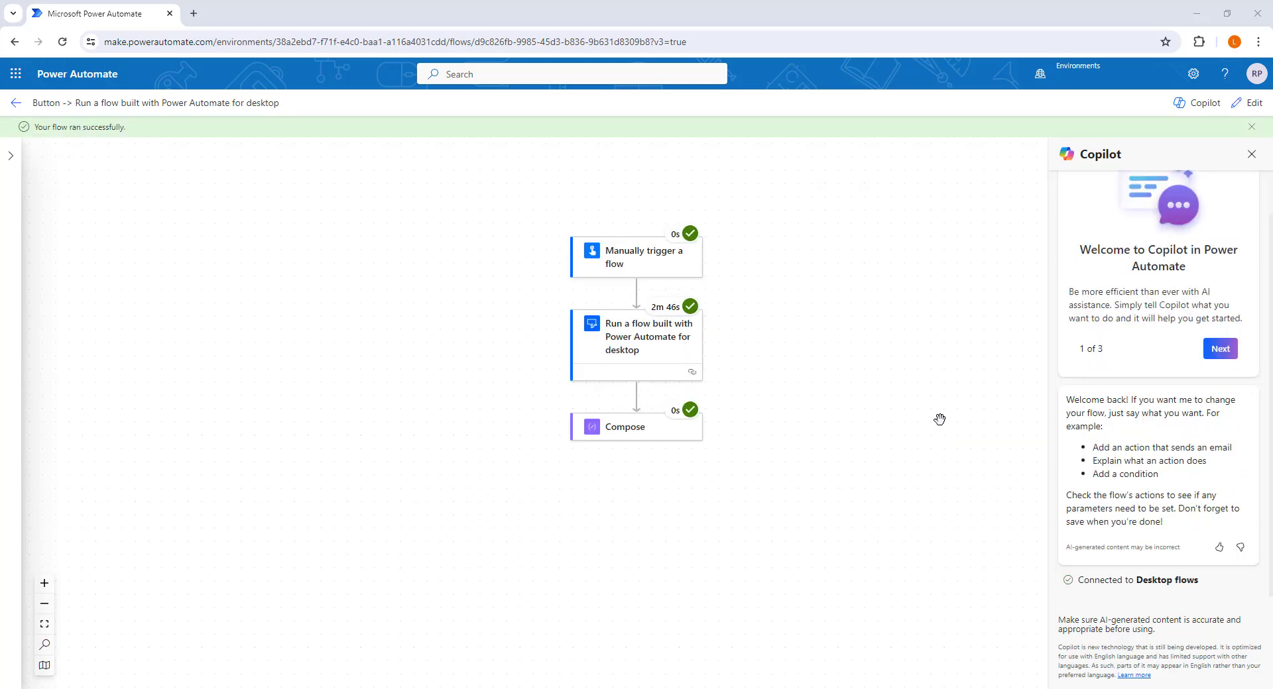
{"action": "left_click", "coordinate": [641, 434]}
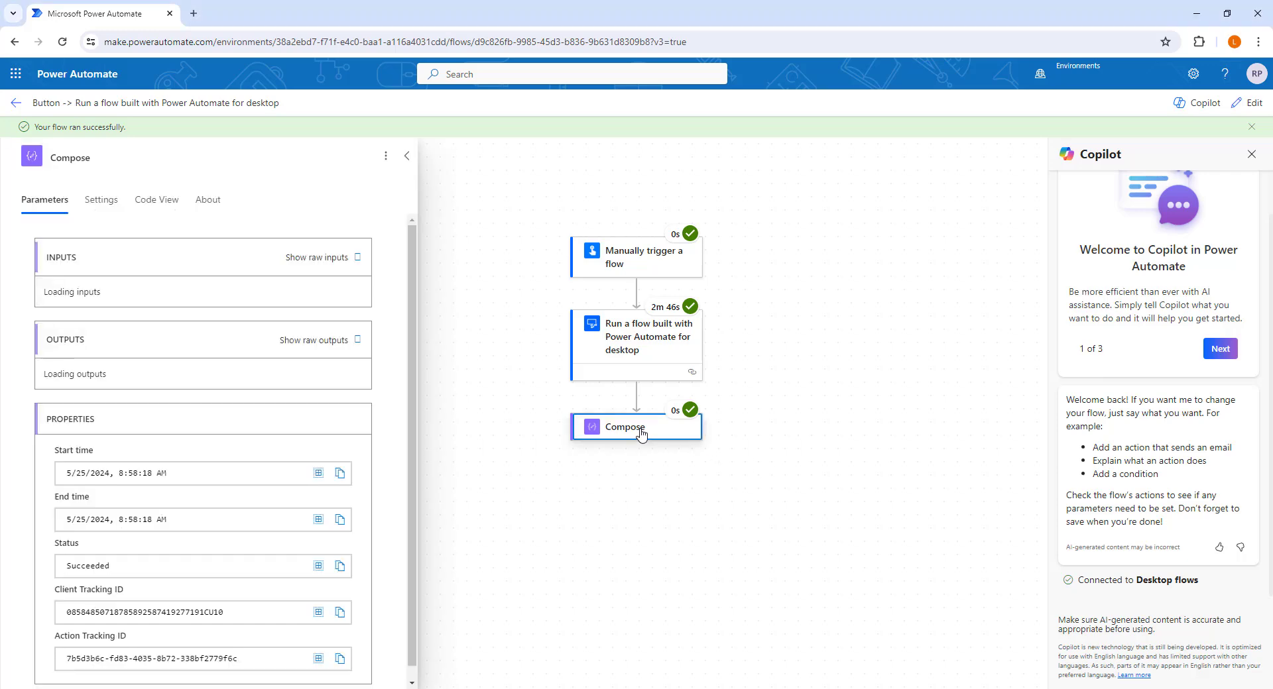